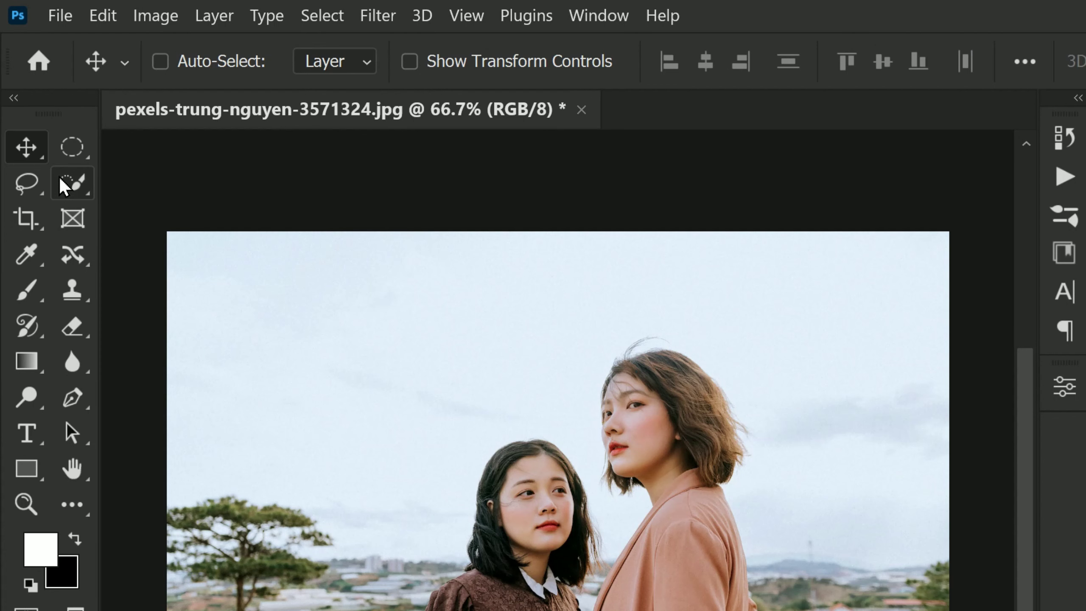
Select the pink-coat woman with Object Selection and Object Finder, then copy her onto Layer 1
left_click(50, 127)
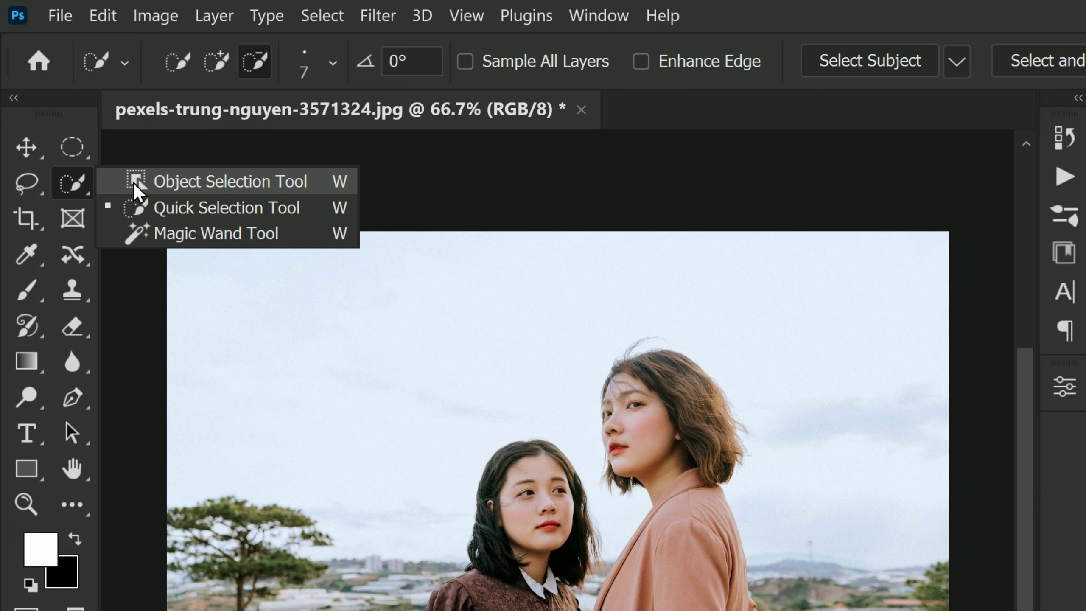
left_click(152, 183)
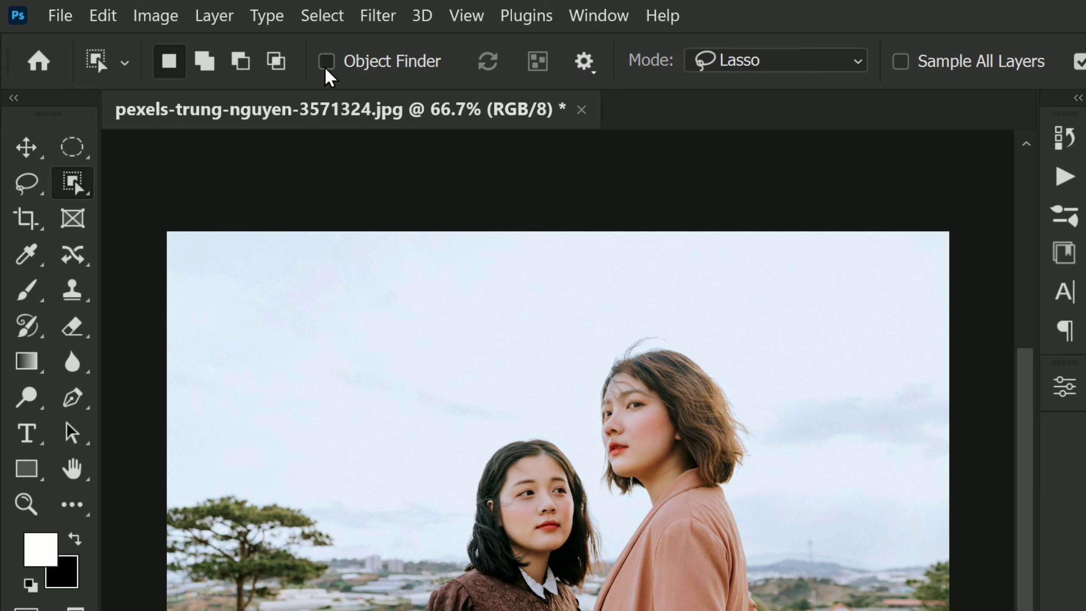
left_click(326, 61)
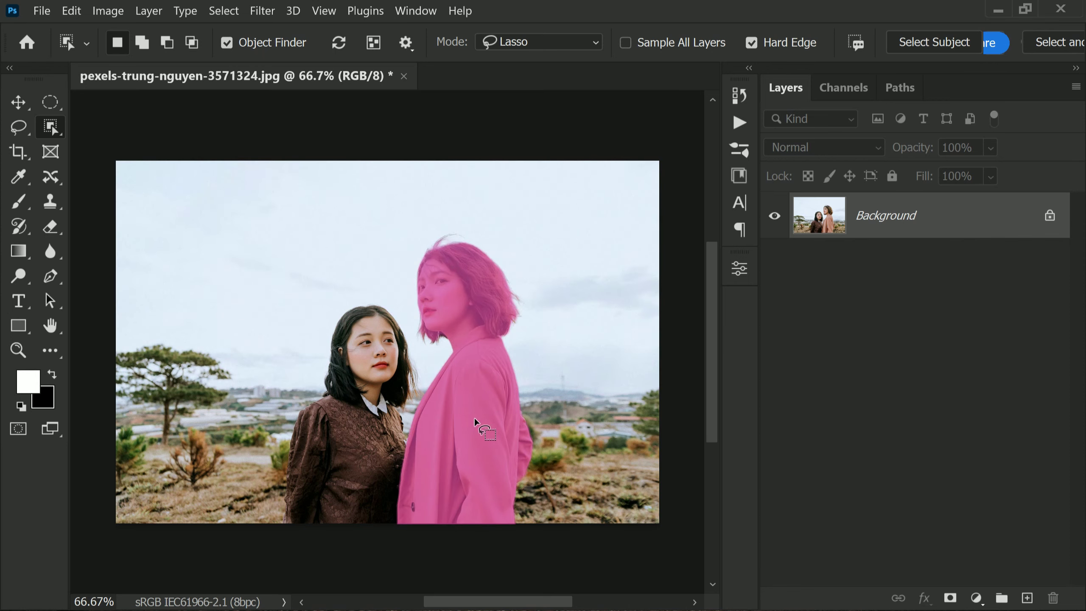
left_click(474, 418)
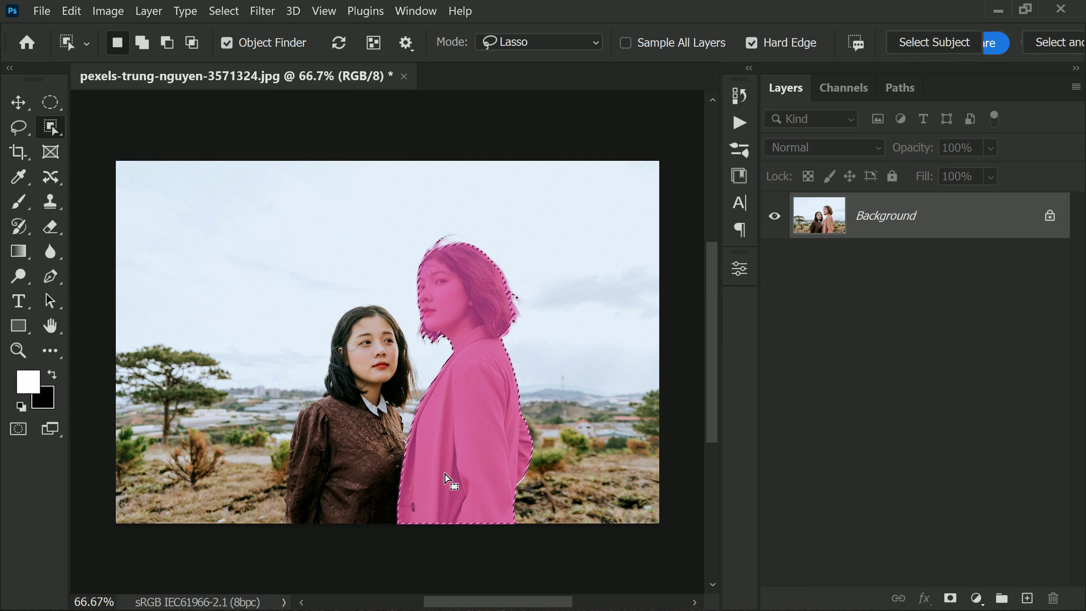
key("ctrl+j")
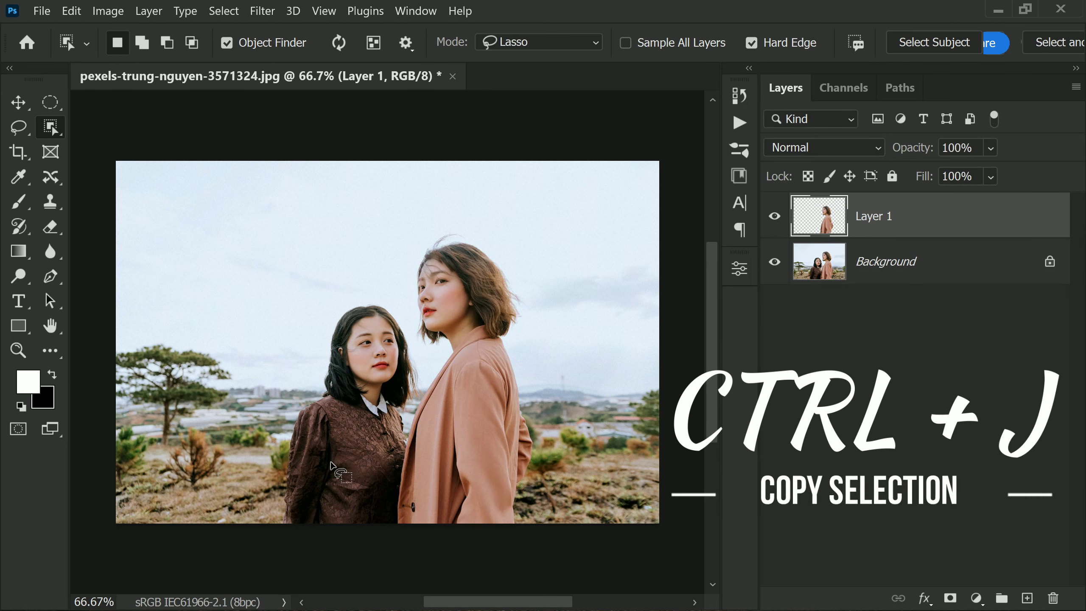
Reload the pink-coat woman's outline as a selection, then drop it
key("ctrl+shift+d")
key("ctrl+shift+i")
key("alt+bracketleft")
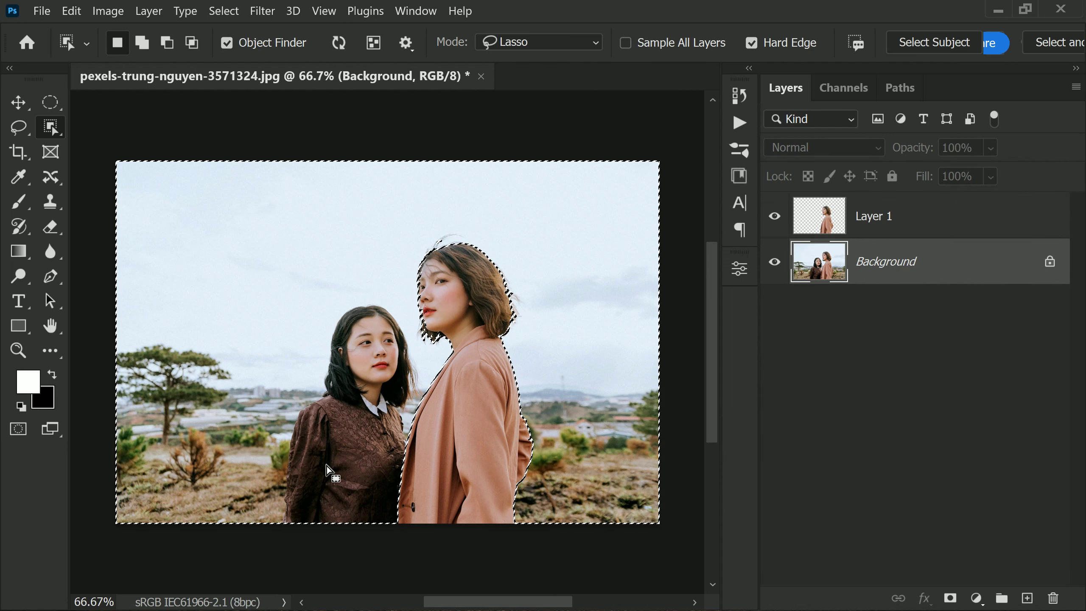
left_click_drag(331, 470, 329, 470)
key("ctrl+d")
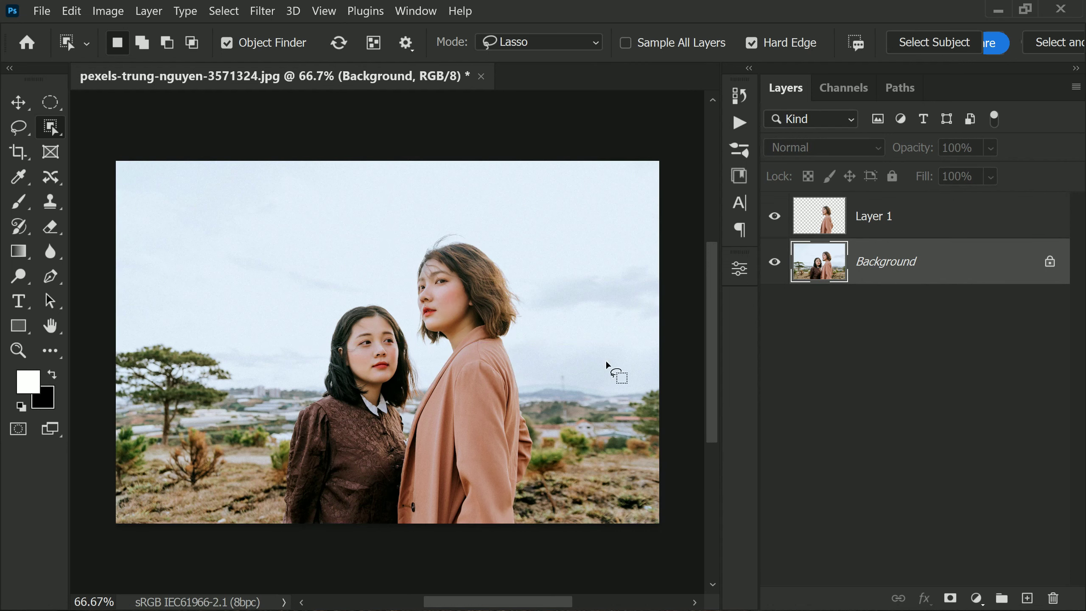
Select the brown-jacket woman on the Background, subtracting the pink-coat woman
left_click(365, 453)
key("alt")
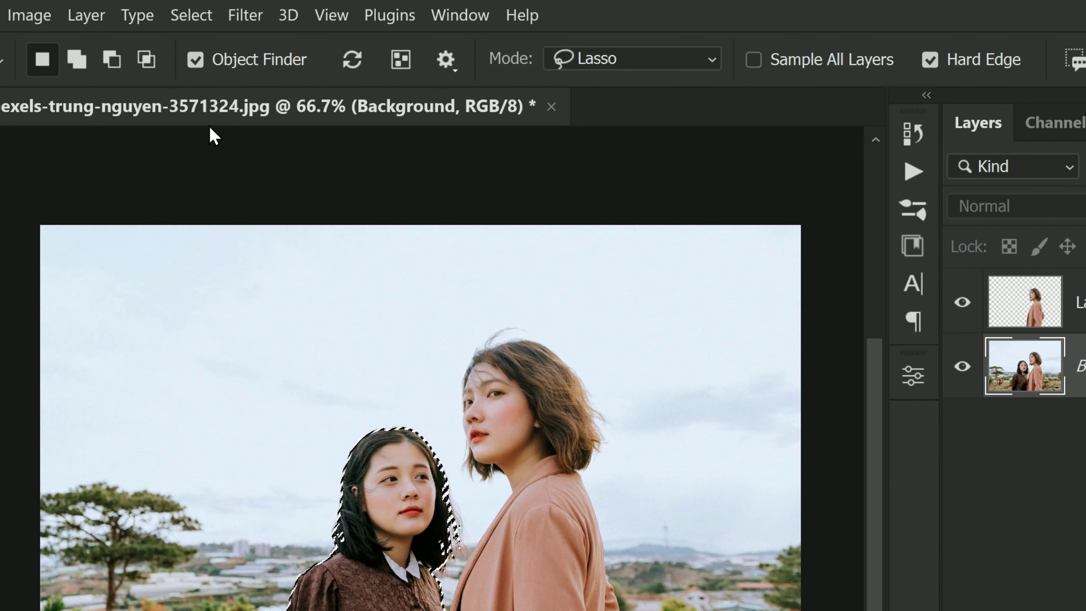
left_click(224, 11)
Expand the brown-jacket woman's selection by 2 pixels
mouse_move(407, 378)
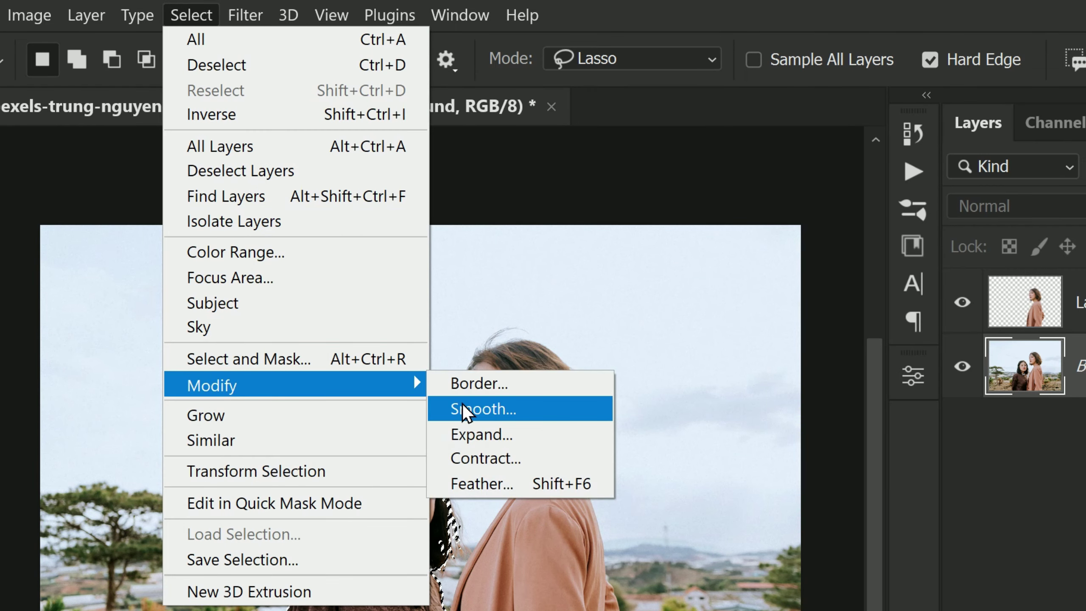
left_click(500, 440)
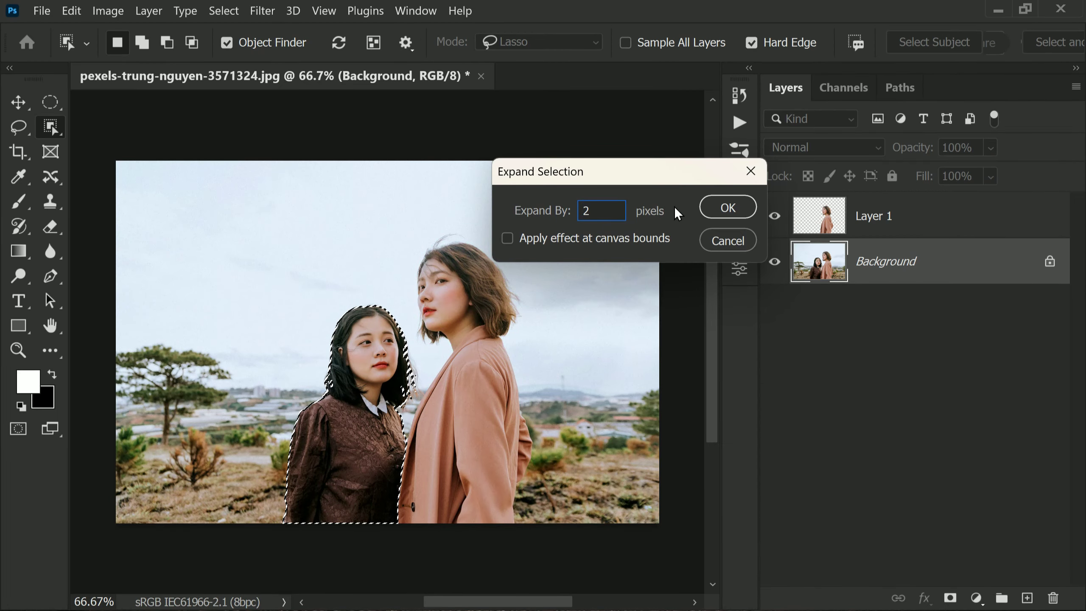
left_click(867, 288)
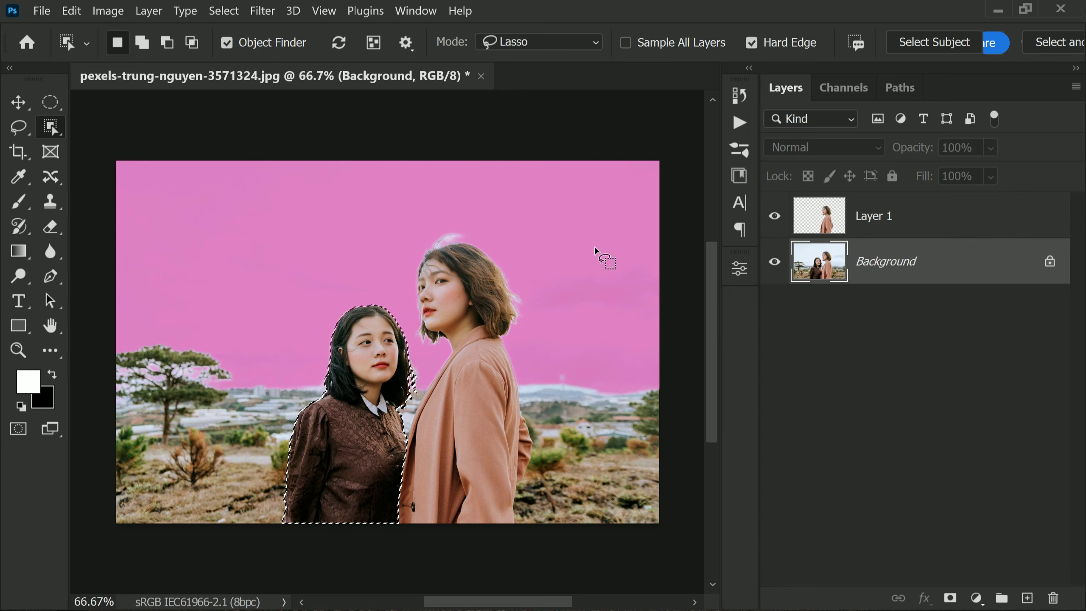
Launch Content-Aware Fill on the expanded selection
scroll(593, 245, "up", 1)
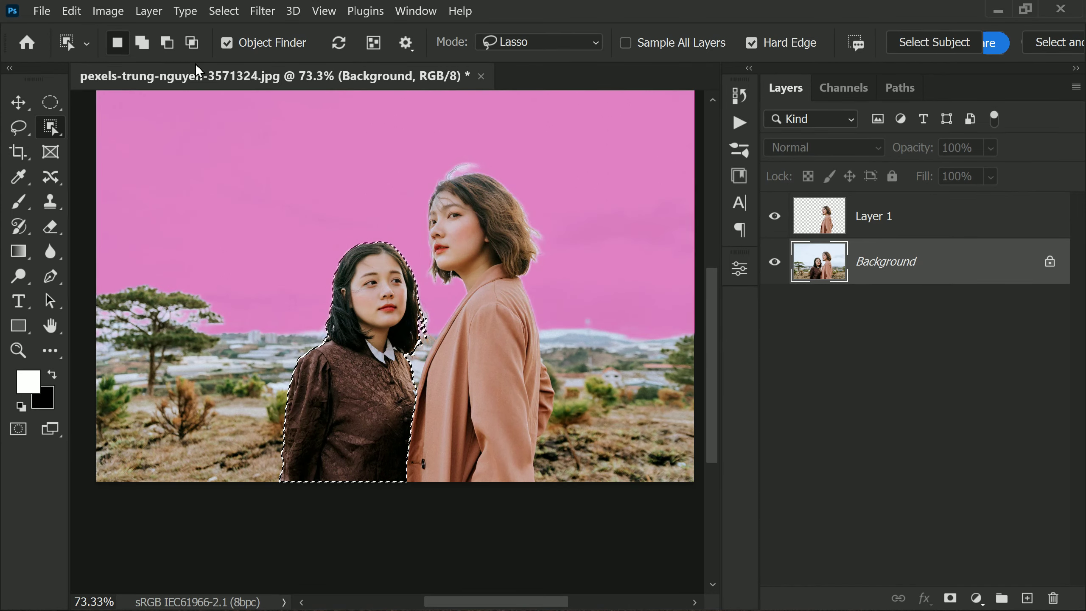
left_click(73, 11)
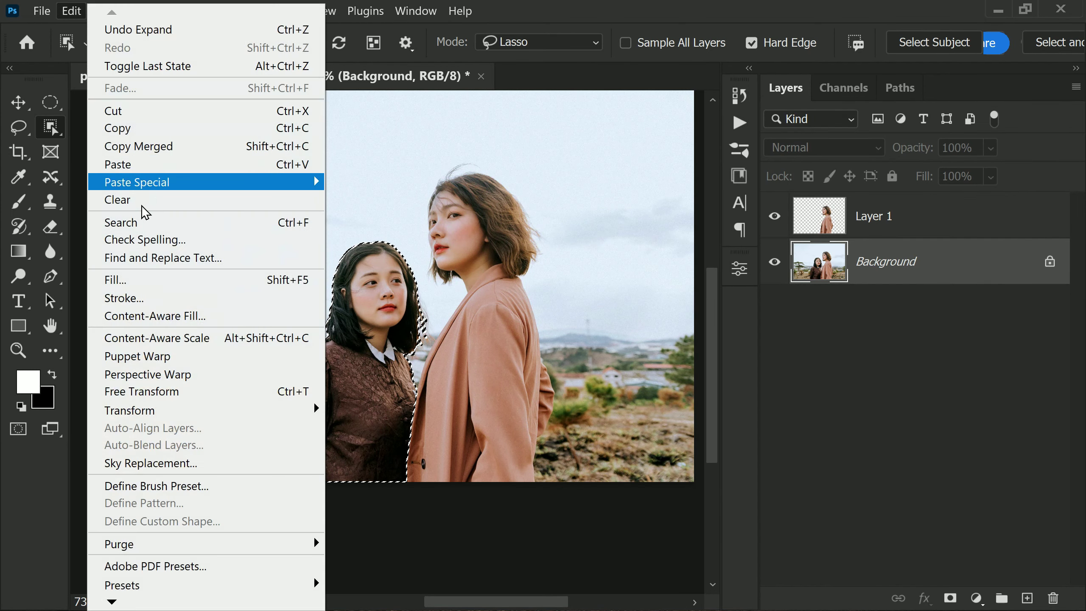
left_click(184, 321)
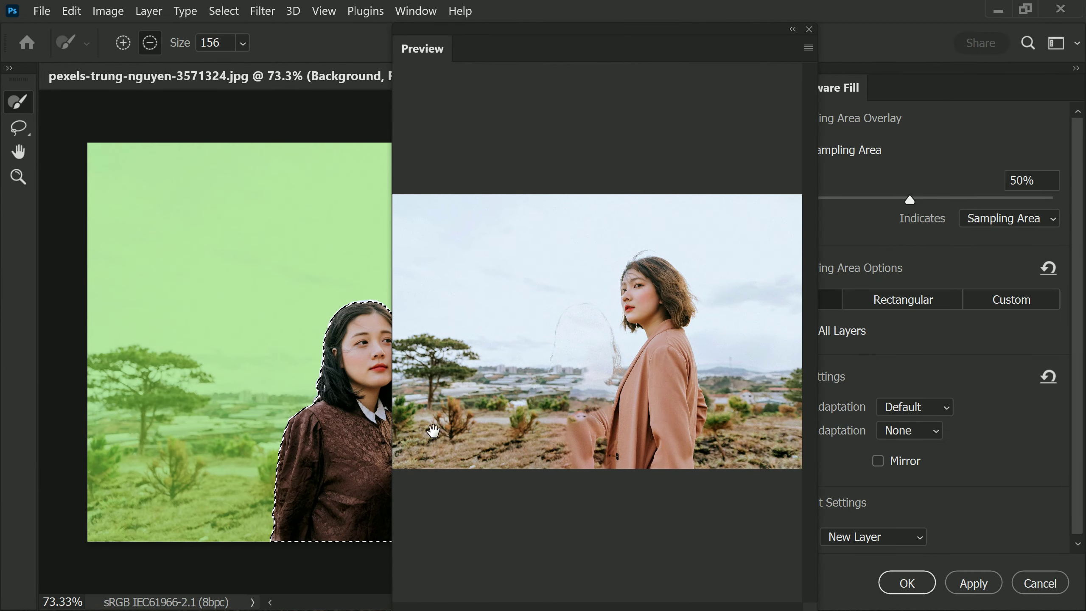
Remove the pink-coat woman from the sampling area and set Content-Aware Fill output to New Layer
left_click_drag(686, 29, 860, 5)
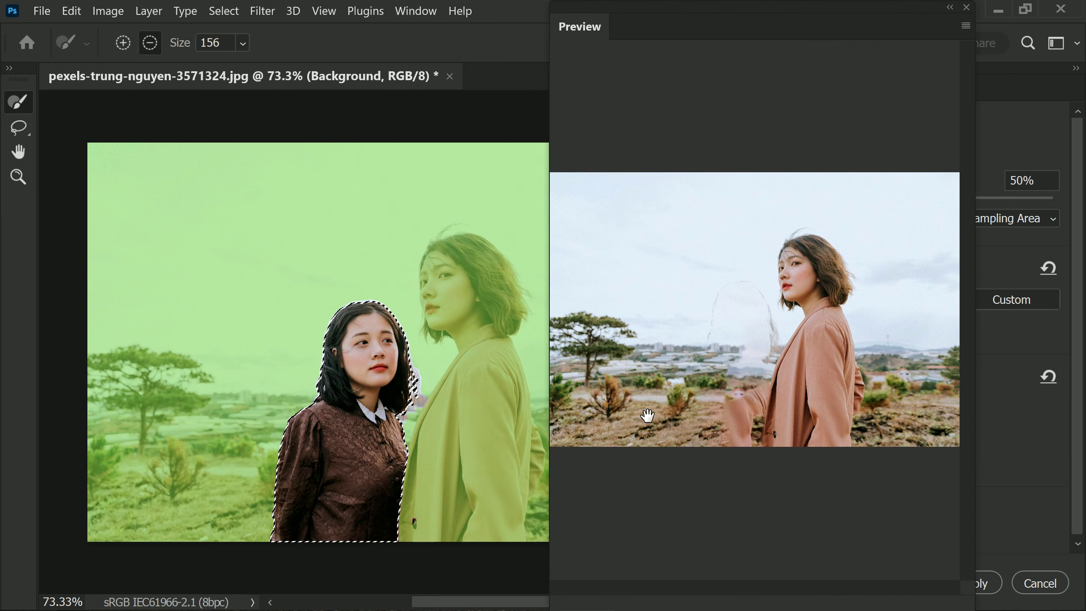
mouse_move(401, 441)
left_mouse_down()
mouse_move(433, 451)
mouse_move(428, 537)
mouse_move(461, 453)
mouse_move(515, 463)
mouse_move(534, 483)
mouse_move(527, 491)
mouse_move(472, 426)
mouse_move(445, 414)
mouse_move(440, 434)
mouse_move(475, 361)
mouse_move(496, 361)
mouse_move(504, 382)
mouse_move(472, 415)
left_mouse_up()
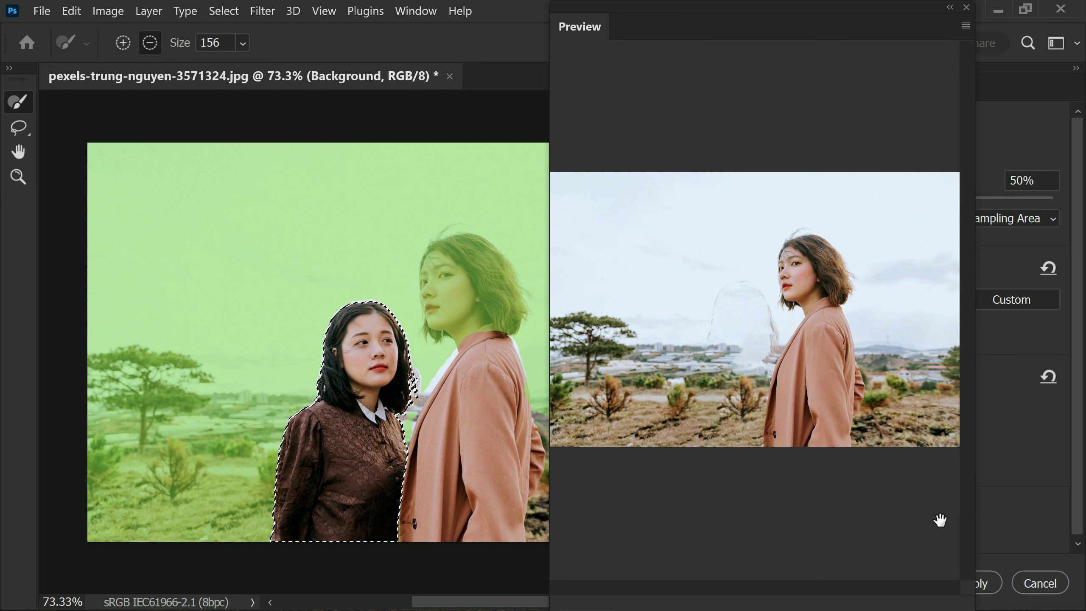
left_click_drag(848, 21, 685, 43)
left_click(903, 536)
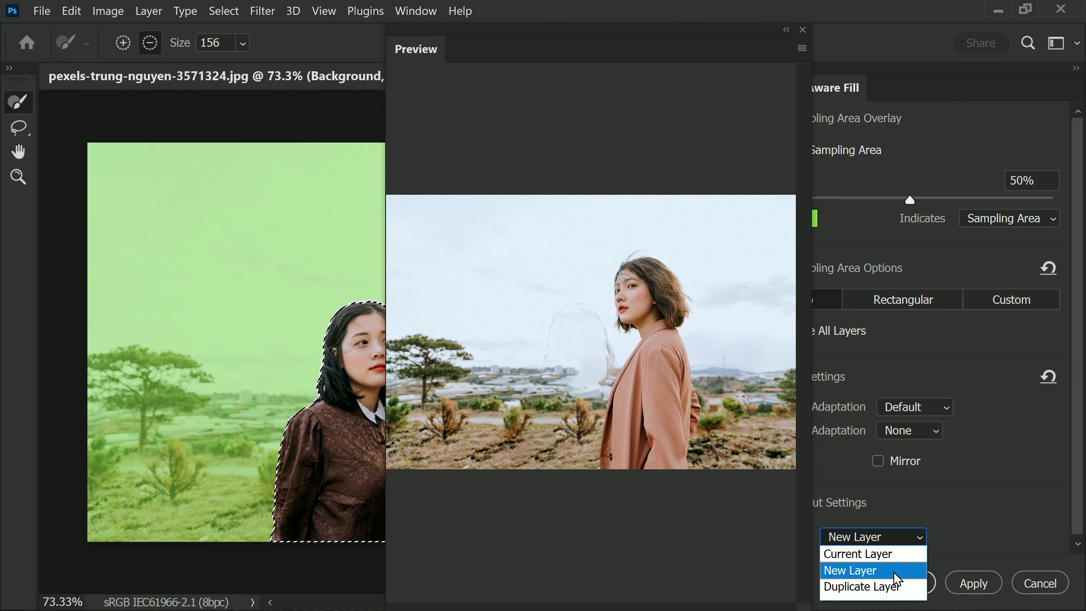
left_click(893, 571)
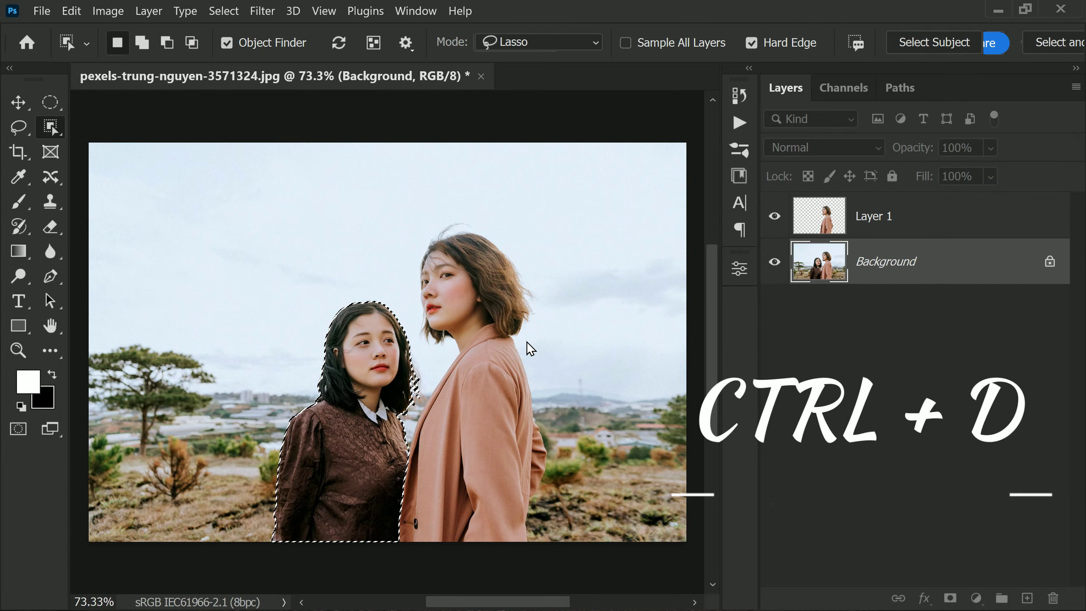
Clear the selection and lasso the leftover patch left of the ghost outline
key("ctrl+d")
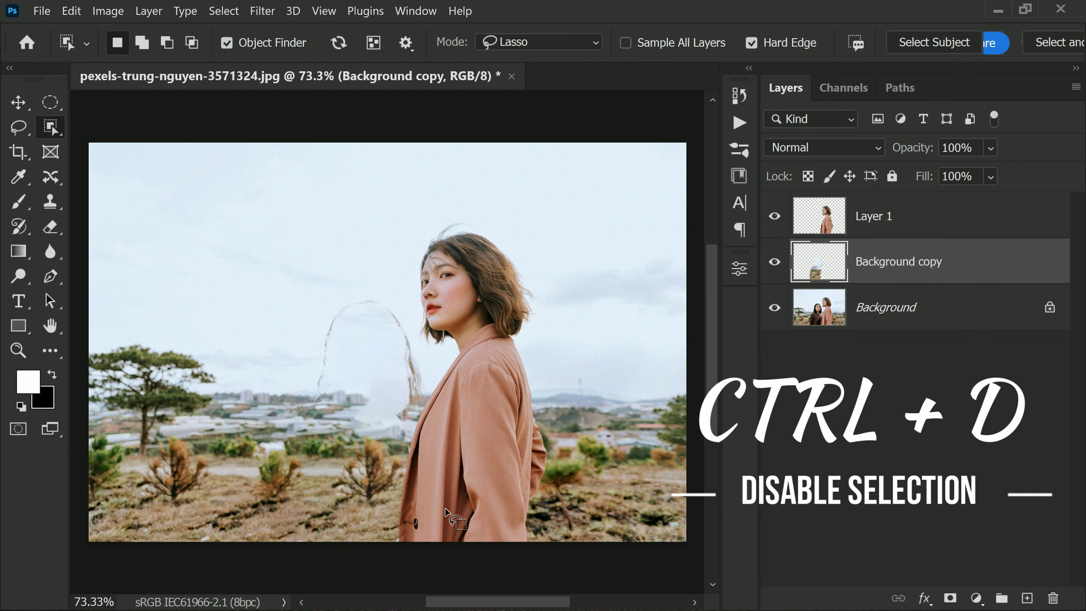
scroll(286, 366, "up", 3)
scroll(334, 391, "down", 1)
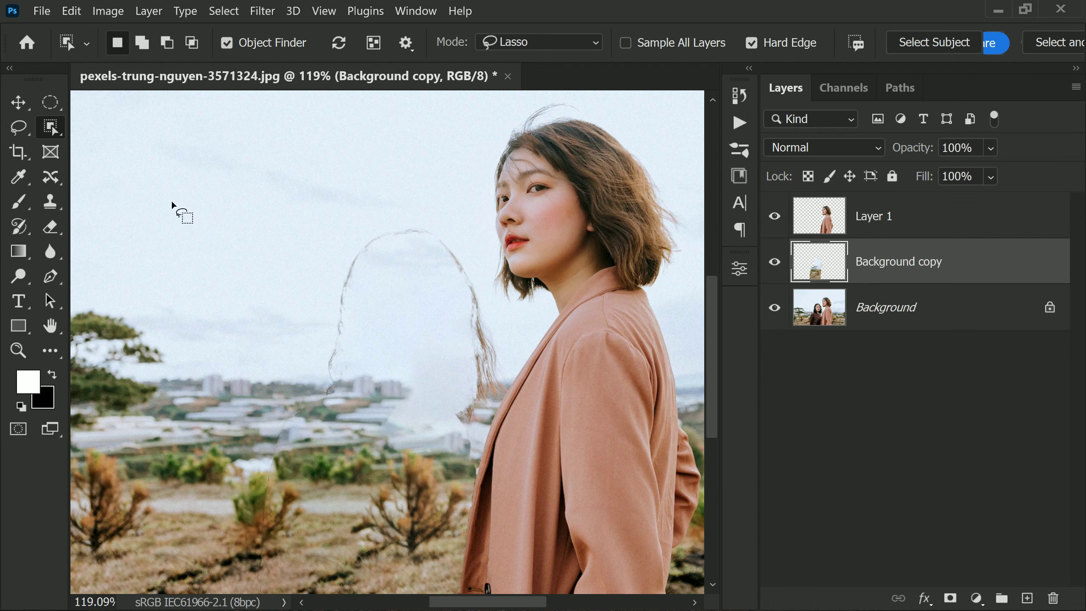
left_click(18, 127)
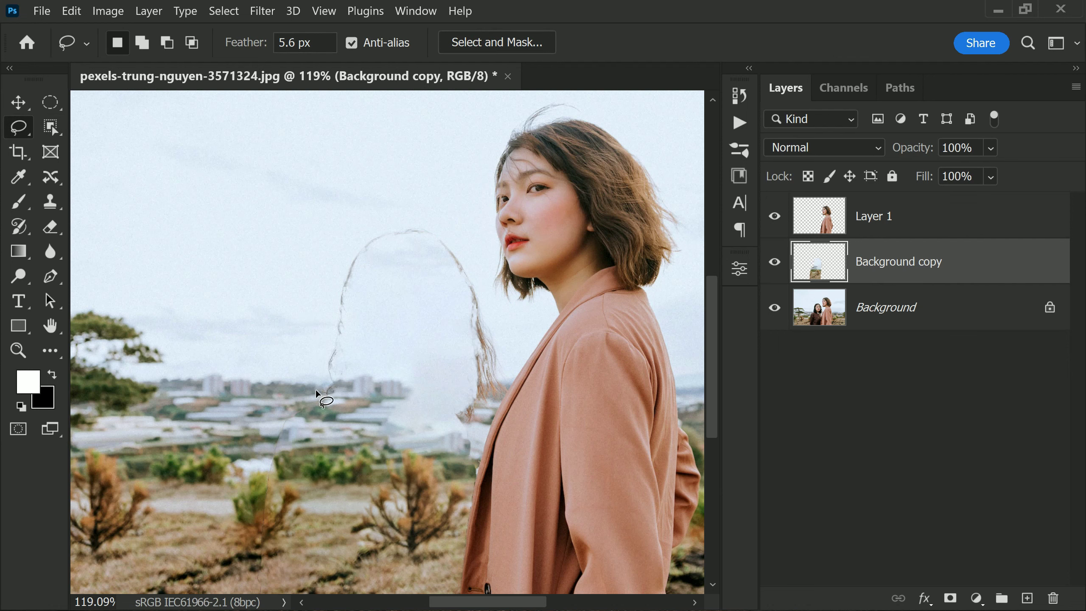
scroll(316, 346, "down", 1)
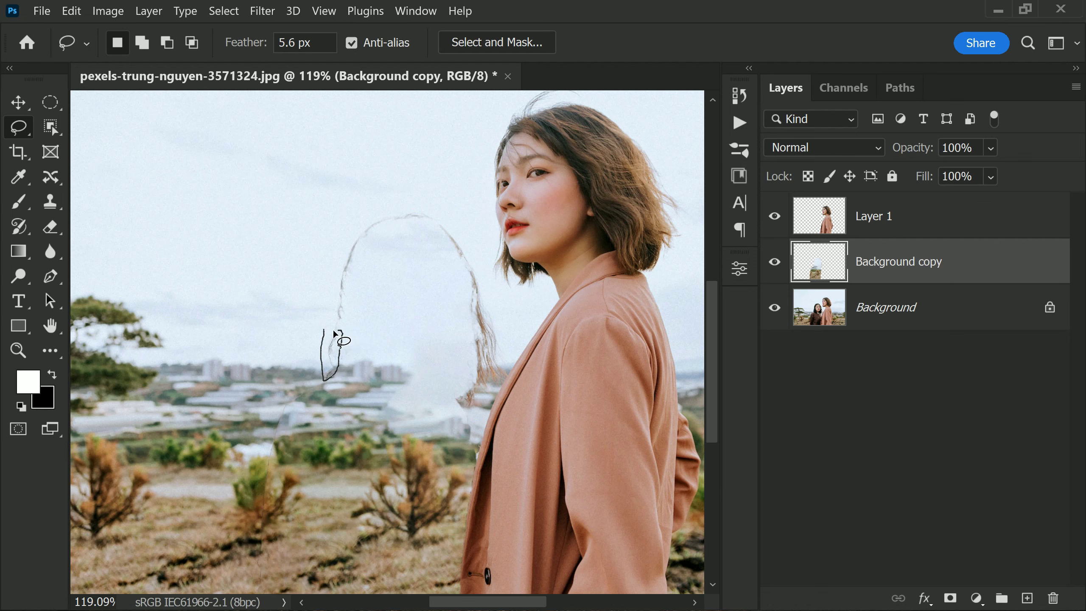
left_click_drag(320, 334, 322, 333)
left_click(72, 11)
Content-aware fill the lassoed patch and another piece of the ghost outline
left_click(154, 281)
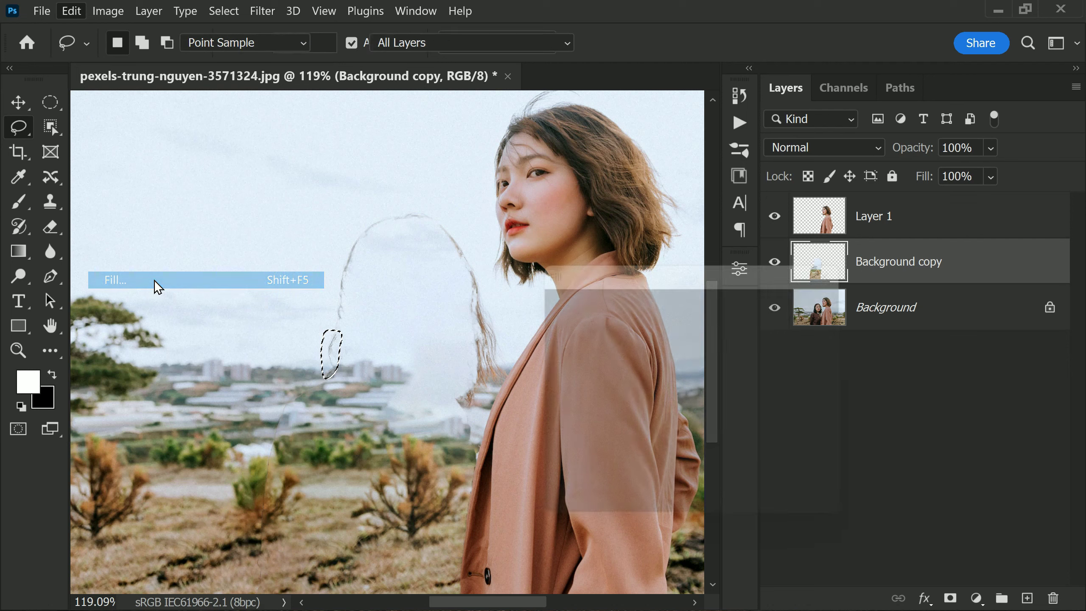
left_click(821, 303)
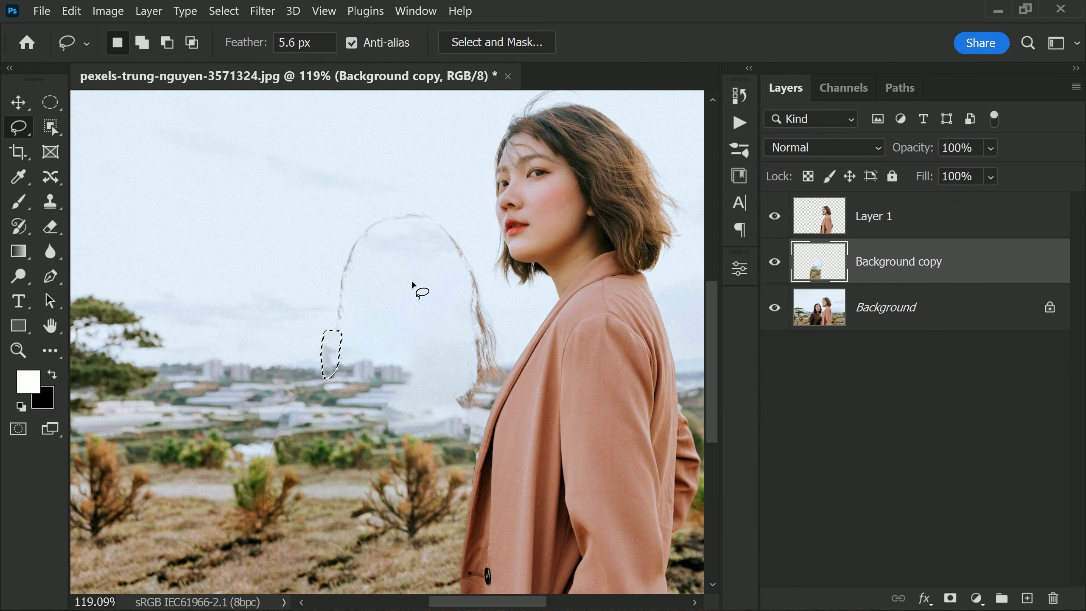
mouse_move(340, 250)
left_mouse_down()
mouse_move(352, 308)
mouse_move(389, 218)
mouse_move(364, 229)
left_mouse_up()
key("shift+F5")
left_click(823, 302)
key("shift+F5")
key("Return")
Lasso and content-aware fill the stray hair strand and a nearby patch
mouse_move(436, 219)
left_mouse_down()
mouse_move(472, 298)
mouse_move(459, 294)
mouse_move(469, 349)
mouse_move(467, 295)
left_mouse_up()
key("shift+F5")
key("Return")
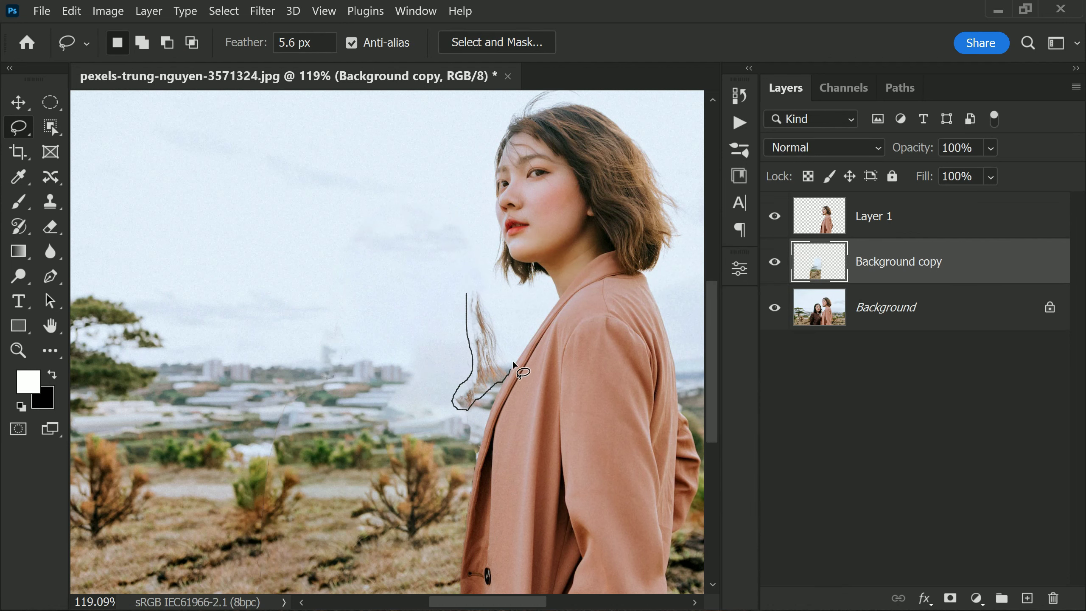
key("shift+F5")
key("Return")
scroll(359, 376, "down", 1)
left_click_drag(317, 310, 328, 312)
key("shift+F5")
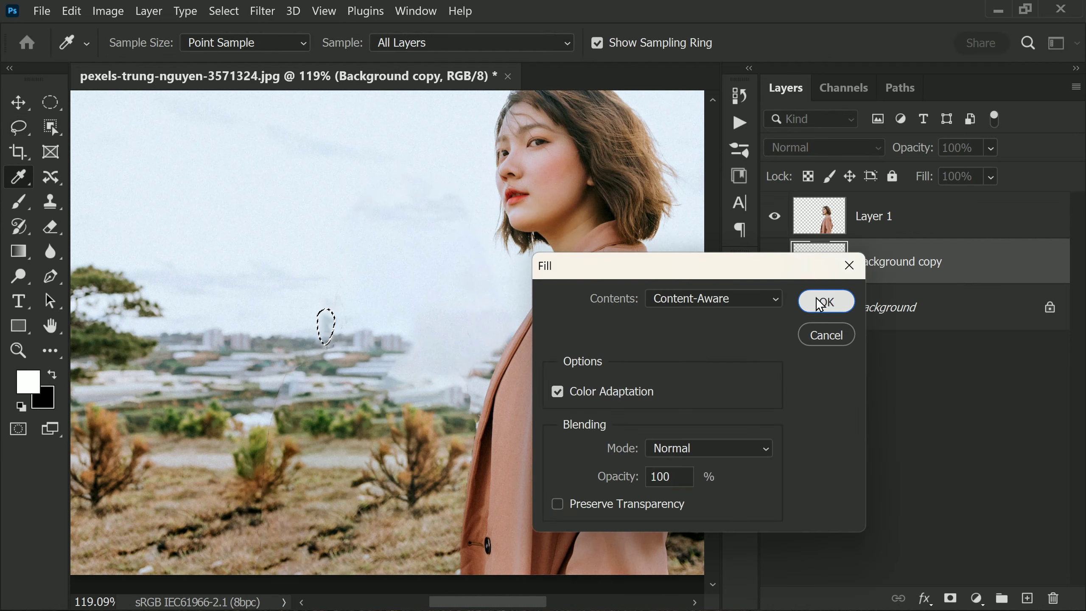
key("Return")
scroll(368, 340, "down", 2)
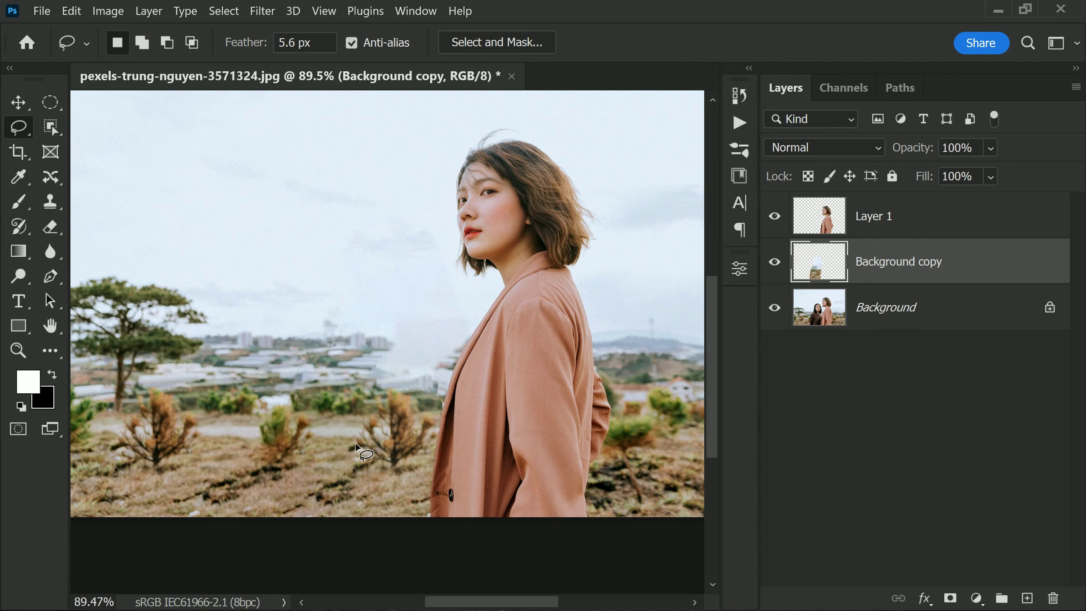
Content-aware fill the hazy patches and remnants along the pink coat's edge
left_click_drag(442, 373, 375, 348)
key("shift+F5")
key("Return")
scroll(470, 369, "up", 2)
mouse_move(383, 299)
left_mouse_down()
mouse_move(448, 376)
mouse_move(381, 296)
mouse_move(492, 325)
mouse_move(373, 295)
left_mouse_up()
key("shift+F5")
key("Return")
key("shift+F5")
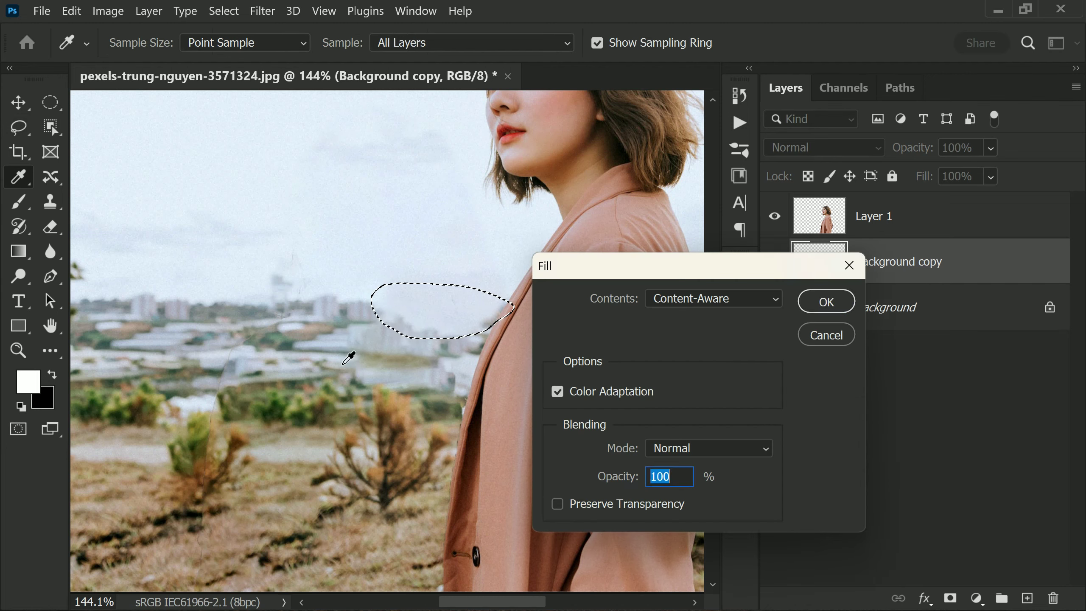
key("Return")
mouse_move(444, 342)
left_mouse_down()
mouse_move(454, 448)
mouse_move(445, 343)
left_mouse_up()
key("shift+F5")
key("Return")
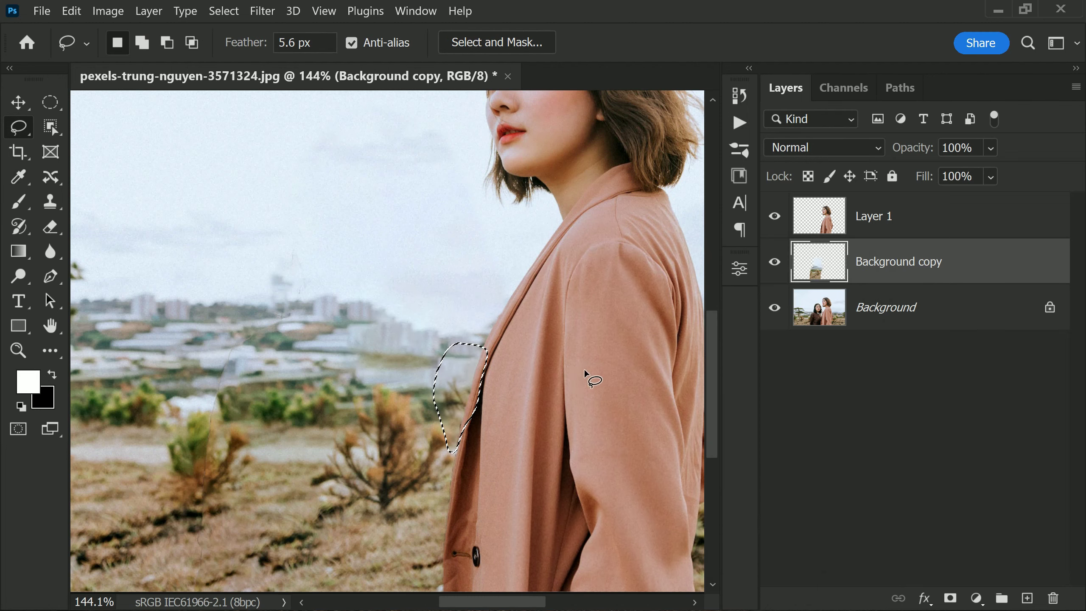
key("ctrl+d")
Content-aware fill the leftover patches among and above the bushes and near the buildings
scroll(456, 496, "down", 1)
mouse_move(203, 477)
left_mouse_down()
mouse_move(214, 530)
mouse_move(201, 432)
left_mouse_up()
key("shift+F5")
key("Return")
mouse_move(212, 344)
left_mouse_down()
mouse_move(207, 364)
mouse_move(211, 349)
left_mouse_up()
key("shift+F5")
key("Return")
mouse_move(235, 298)
left_mouse_down()
mouse_move(214, 338)
mouse_move(242, 295)
mouse_move(261, 315)
mouse_move(278, 277)
left_mouse_up()
key("shift+F5")
key("Return")
key("shift+F5")
key("Return")
Fill the final leftover spots and fit the whole photo in the window
mouse_move(265, 221)
left_mouse_down()
mouse_move(282, 275)
mouse_move(290, 222)
mouse_move(256, 261)
left_mouse_up()
key("shift+F5")
key("Return")
scroll(171, 239, "up", 1)
key("shift+F5")
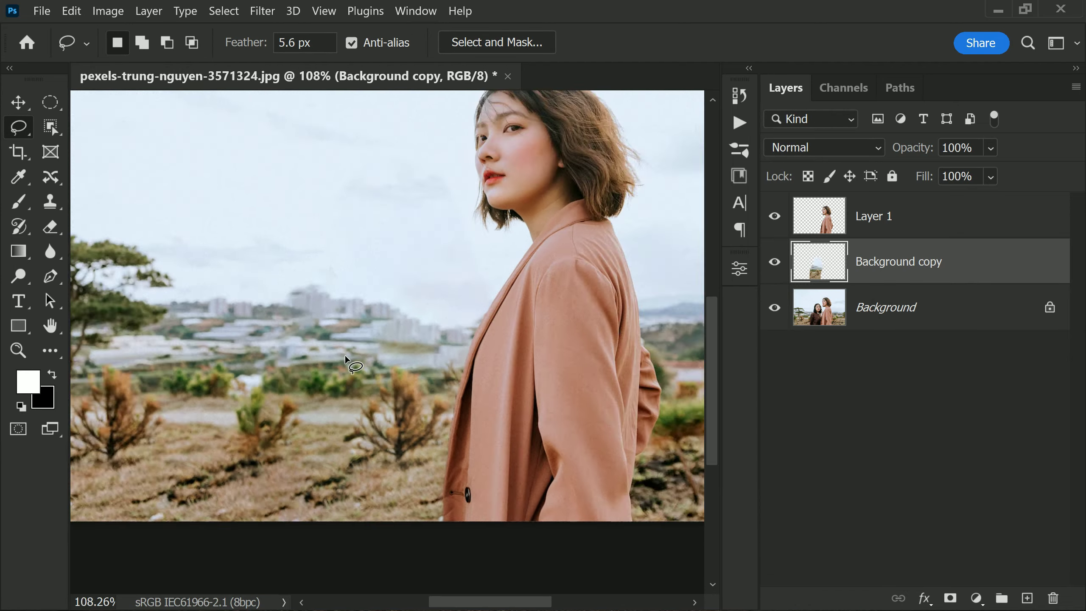
key("ctrl+0")
key("v")
left_click(851, 377)
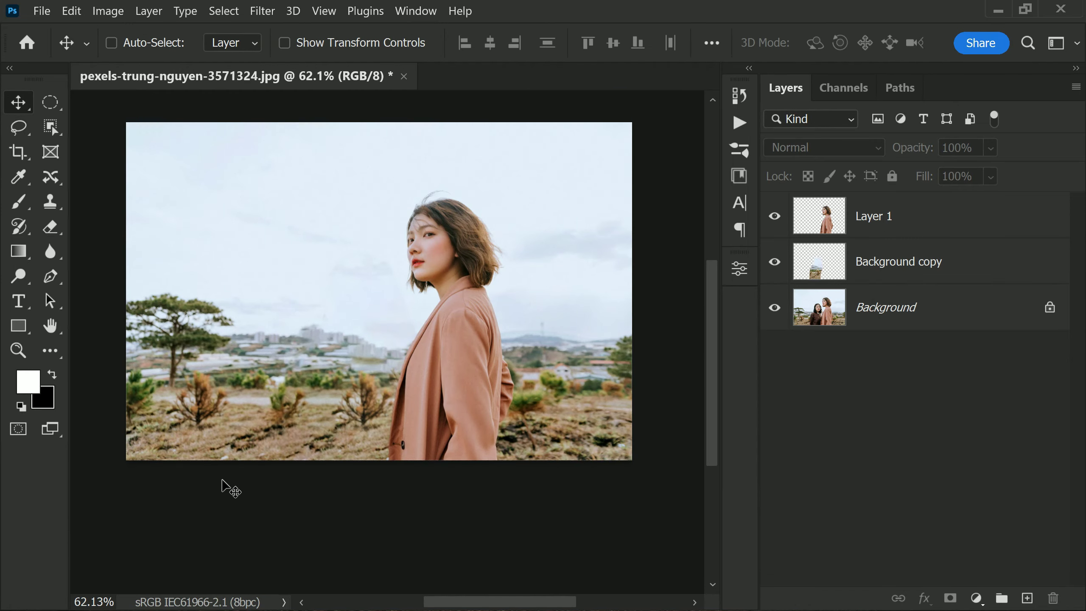
Choose the Blur Tool and target the Background copy layer
scroll(230, 437, "up", 2)
left_click(51, 252)
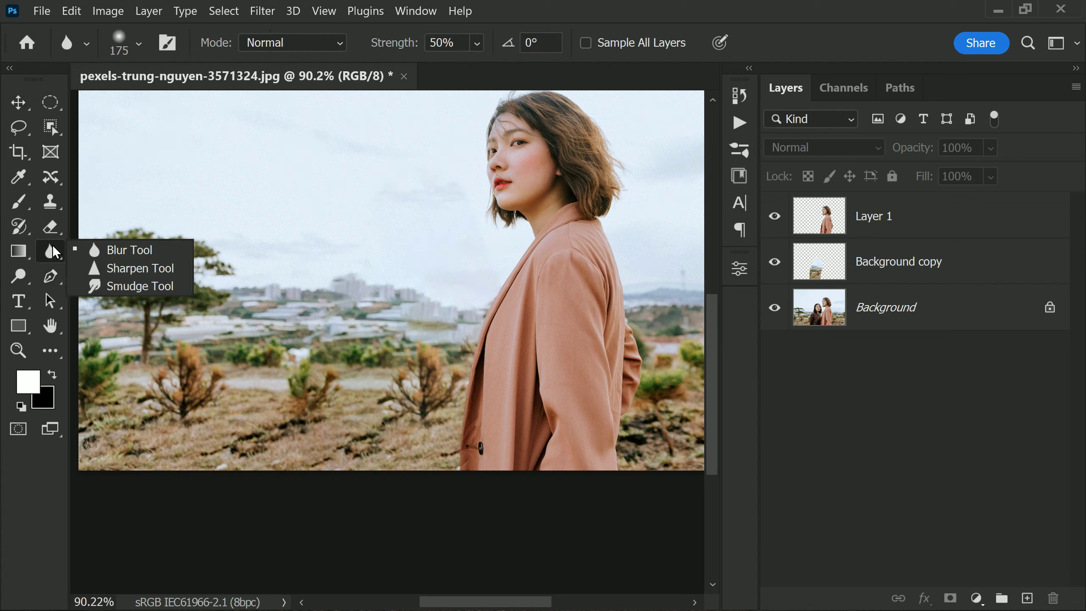
left_click(104, 252)
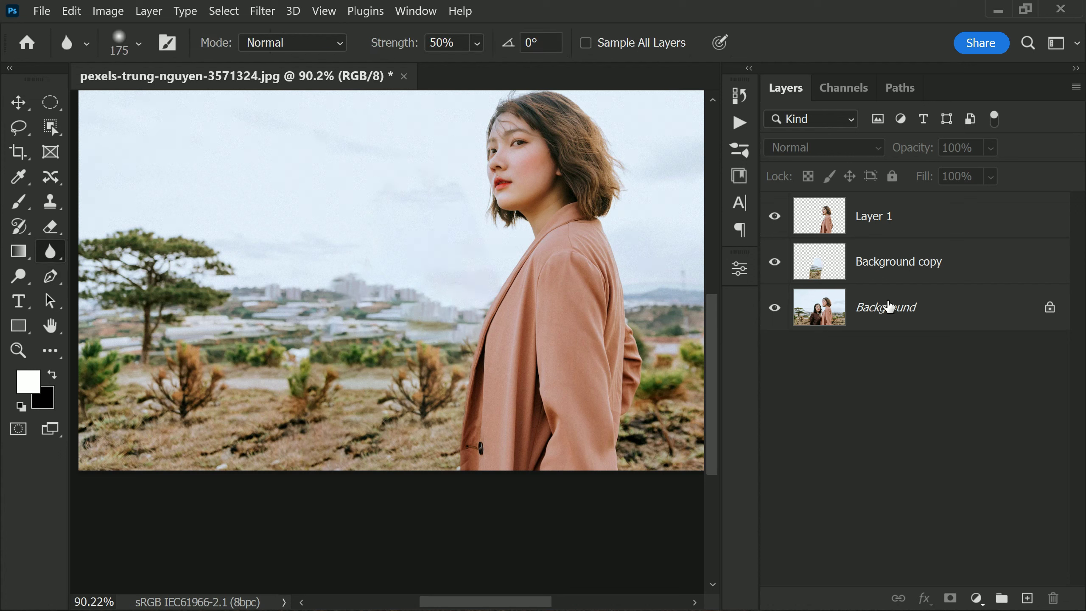
left_click(882, 259)
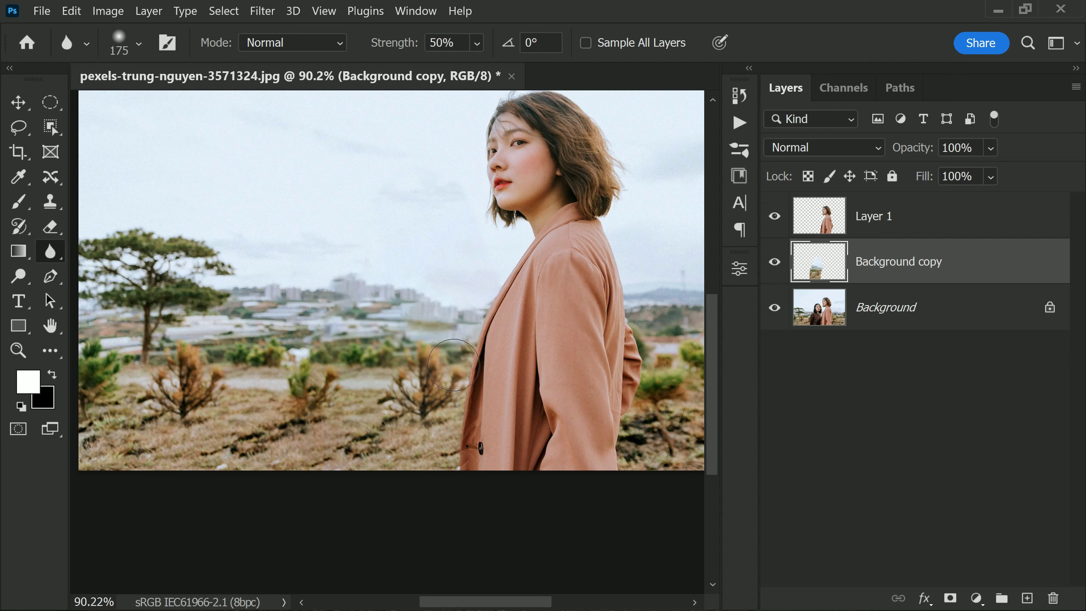
Try the Sharpen Tool, then switch back to the Blur Tool
scroll(356, 420, "down", 2)
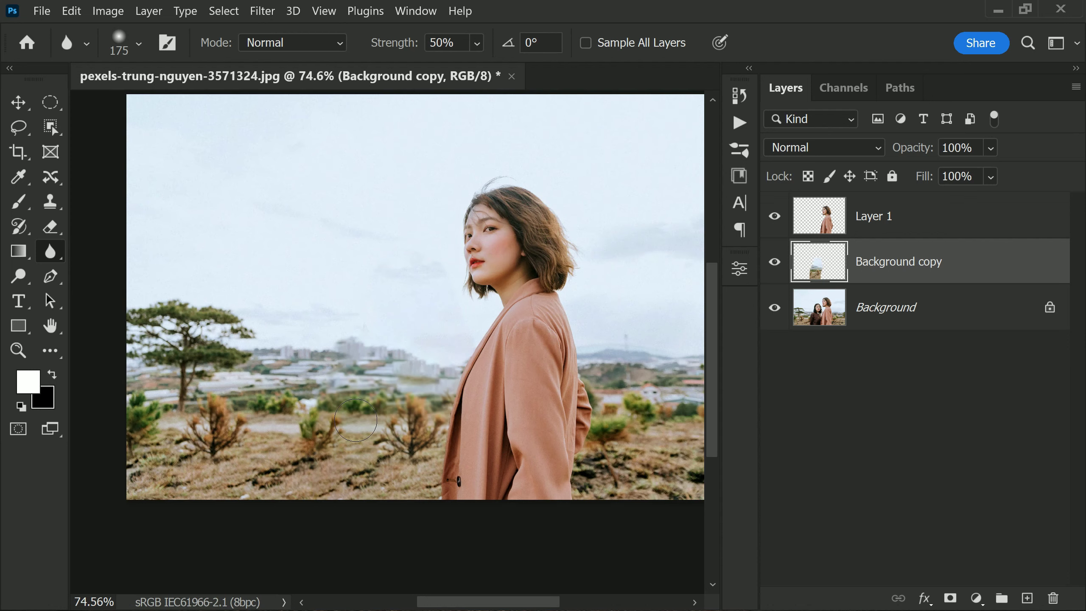
right_click(60, 263)
left_click(107, 268)
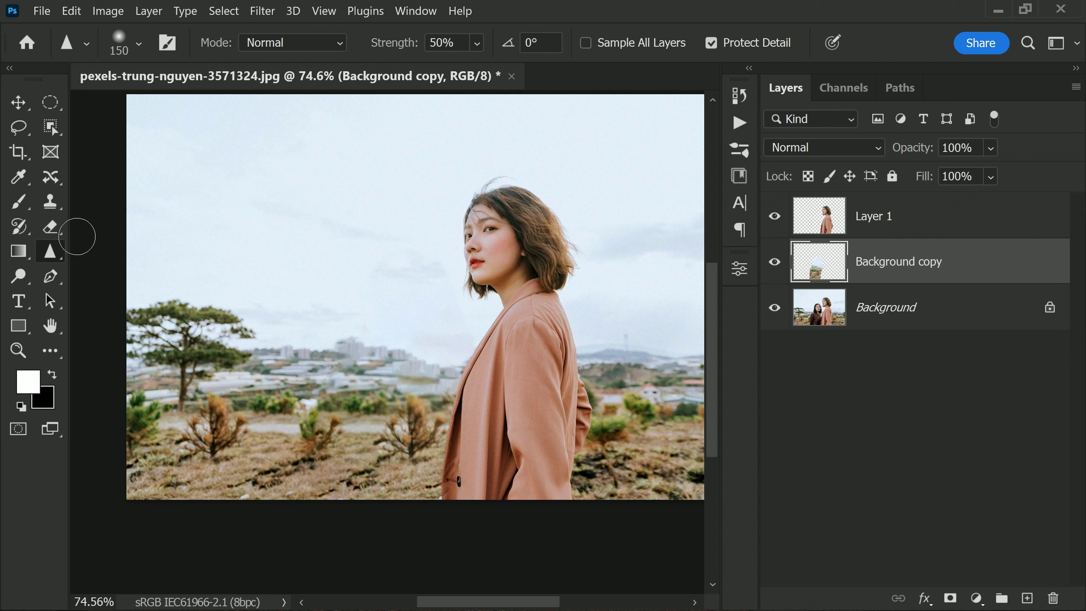
right_click(59, 242)
left_click(107, 249)
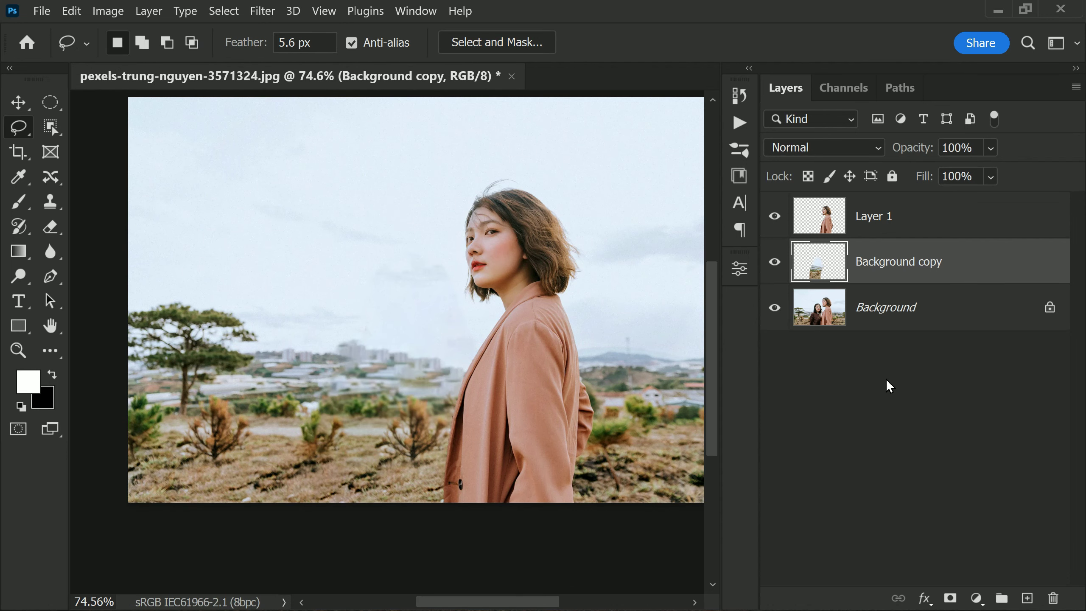
scroll(265, 334, "down", 3)
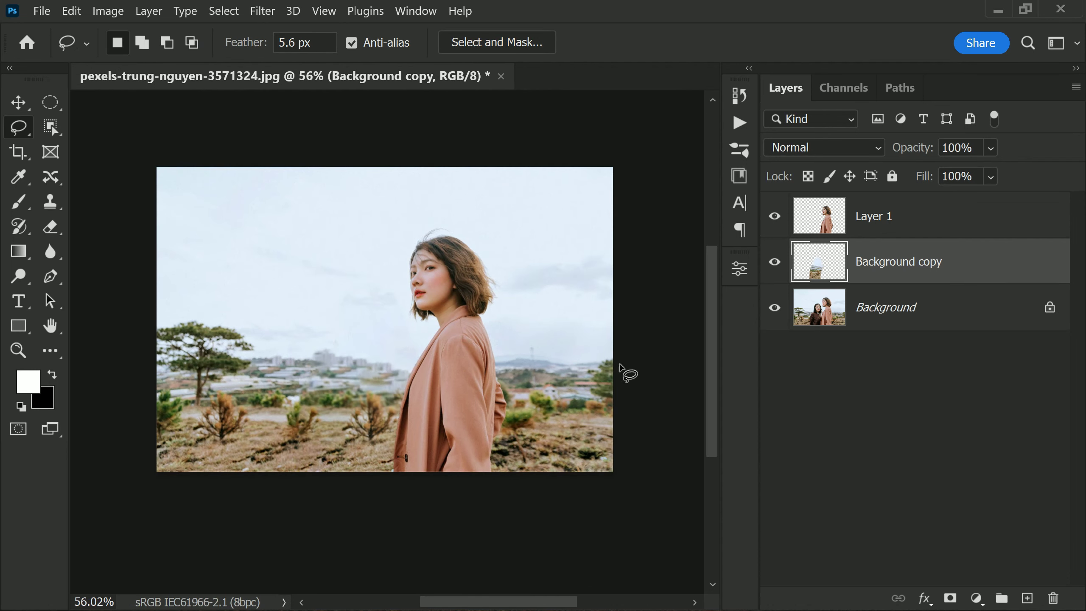
left_click(775, 308, "alt")
left_click(775, 308, "alt")
left_click(775, 308, "alt")
left_click(775, 308, "alt")
left_click(775, 308, "alt")
left_click(775, 308, "alt")
left_click(775, 308, "alt")
left_click(775, 308, "alt")
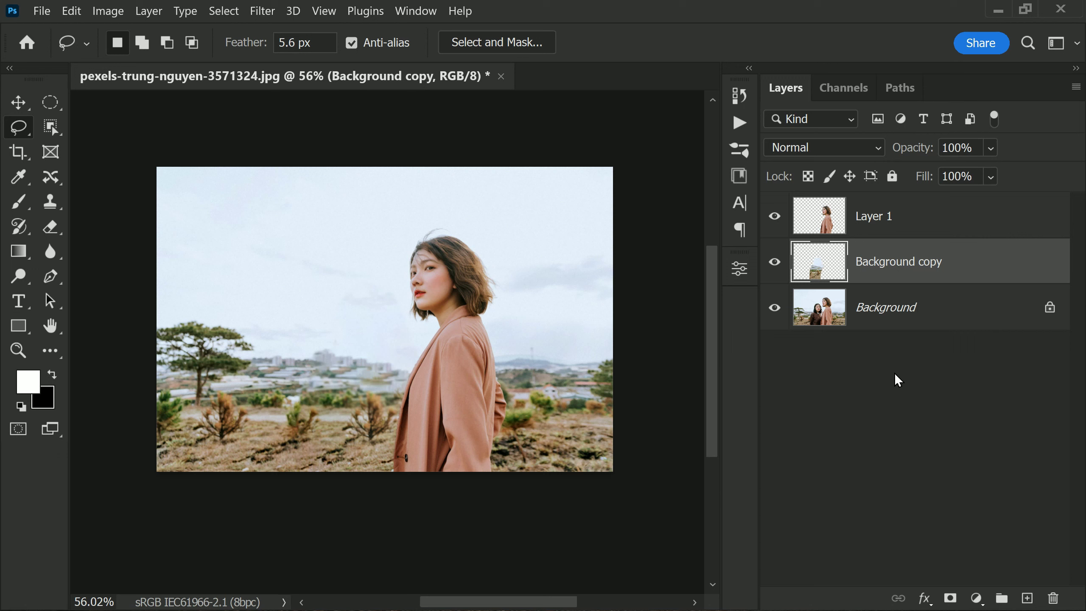